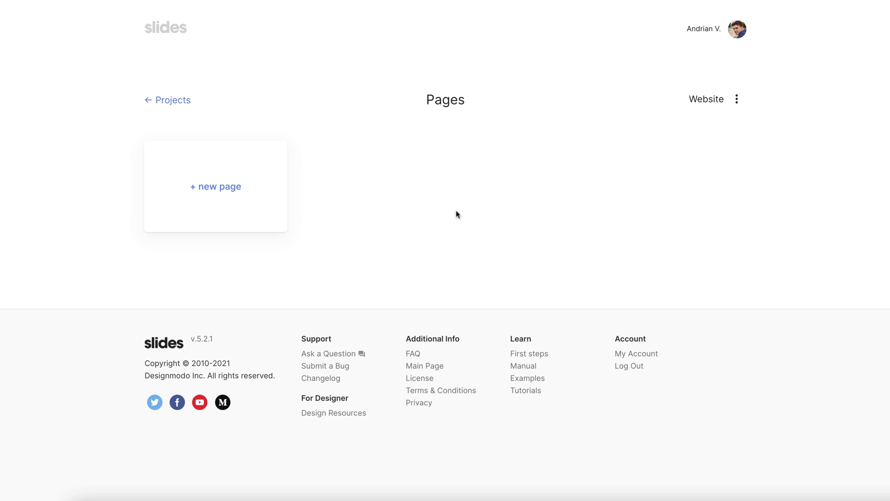
# Create a new page named 'Contact Form' with the file name index.html
pyautogui.click(249, 185)
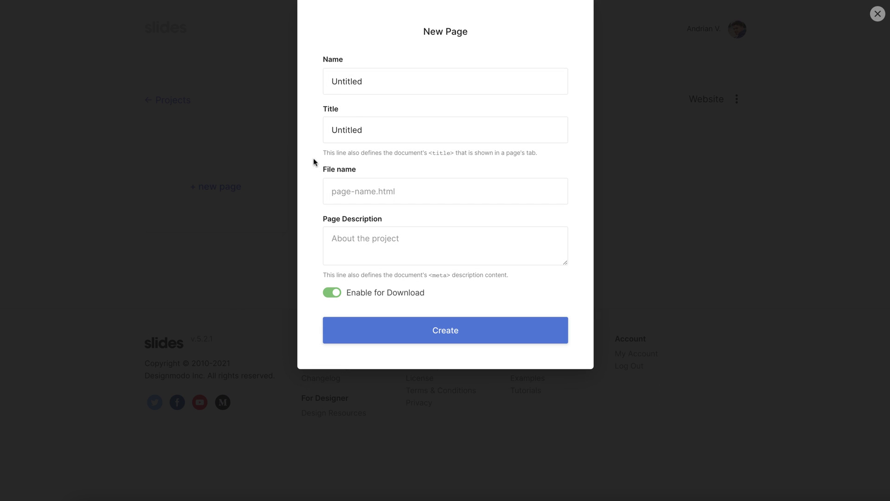
pyautogui.click(384, 84)
pyautogui.write('Contact')
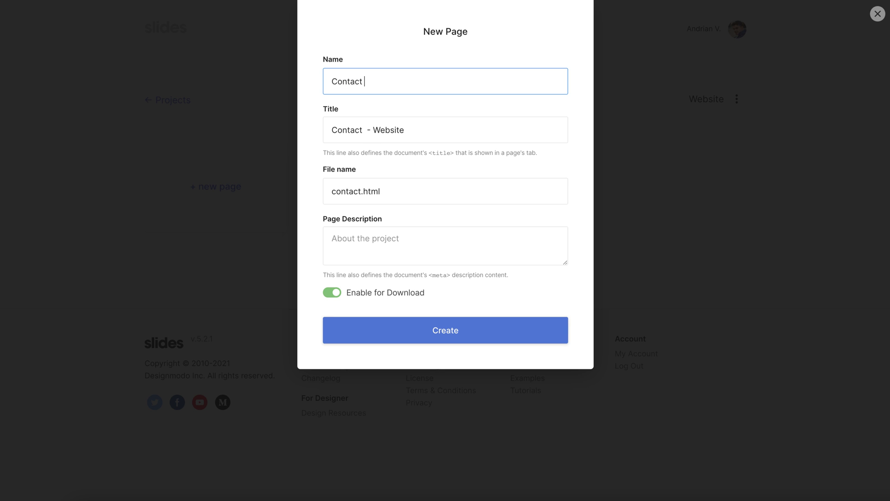
pyautogui.write(' Form')
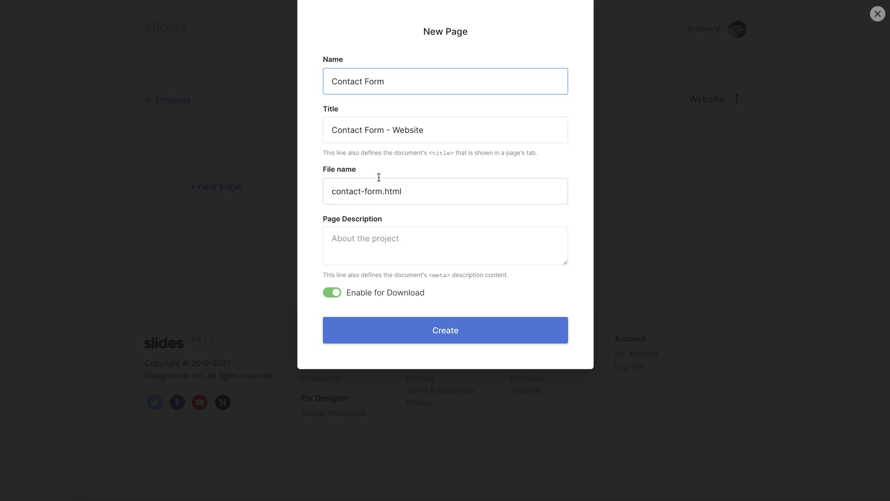
pyautogui.moveTo(383, 191); pyautogui.dragTo(326, 191)
pyautogui.press('BackSpace')
pyautogui.write('index')
pyautogui.click(497, 324)
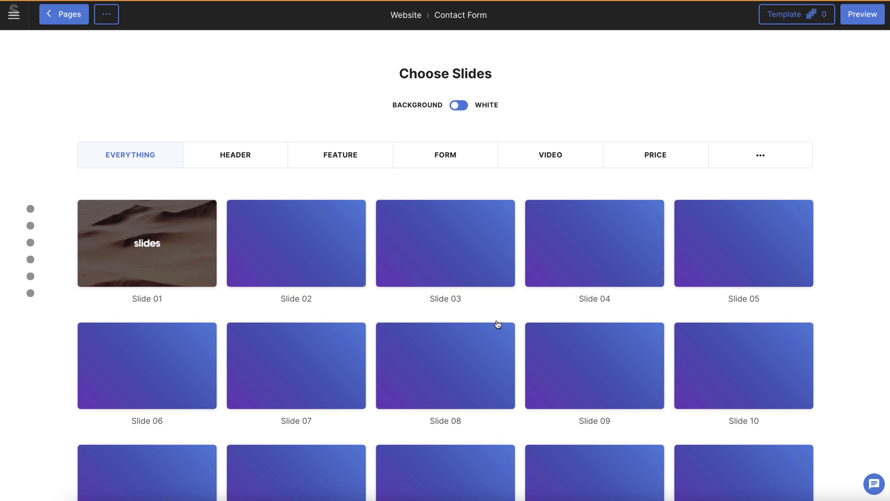
# Add the white-background Say Hello form slide from the FORM category to the page
pyautogui.moveTo(454, 209)
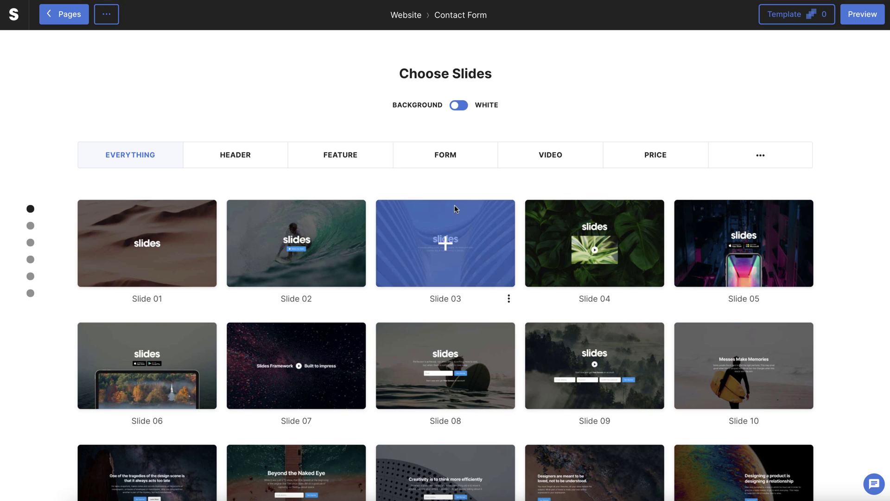
pyautogui.click(455, 159)
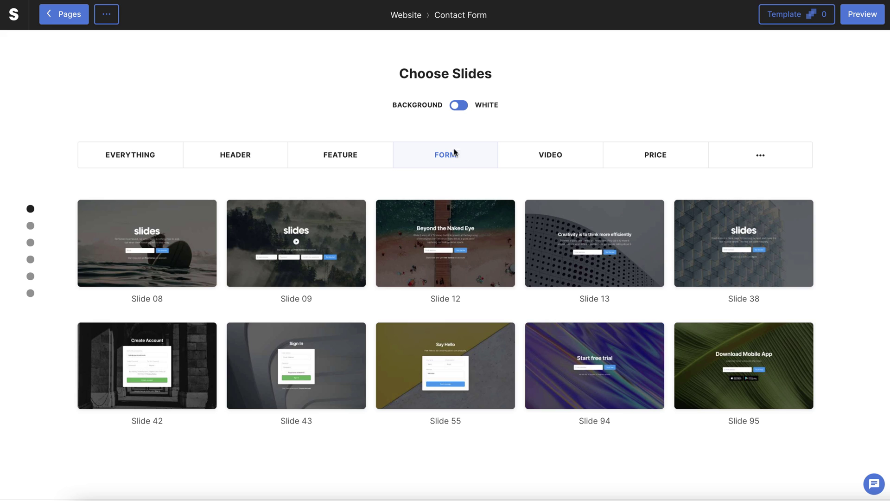
pyautogui.click(457, 106)
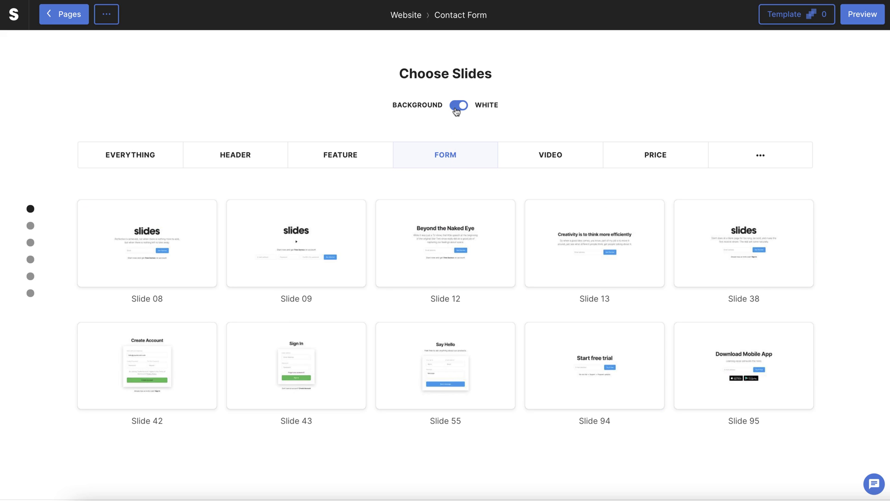
pyautogui.click(491, 337)
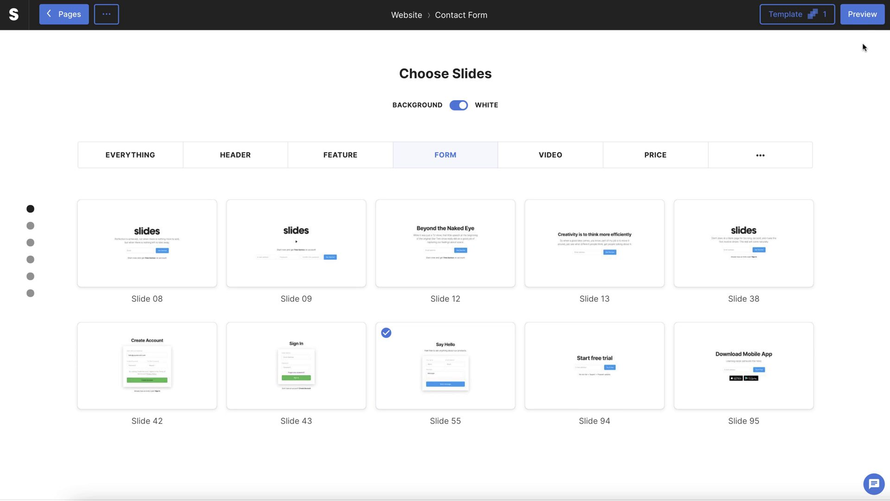
# Preview the page, then bring up its download options
pyautogui.click(862, 22)
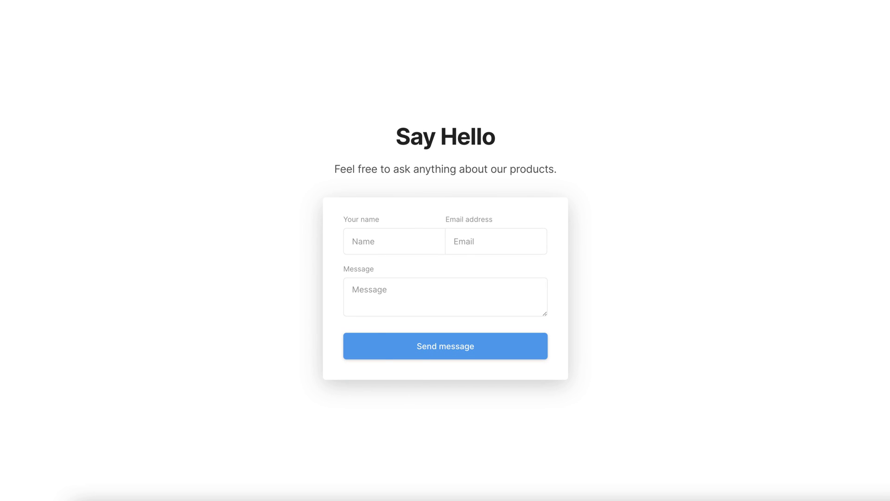
pyautogui.press('Escape')
pyautogui.click(96, 16)
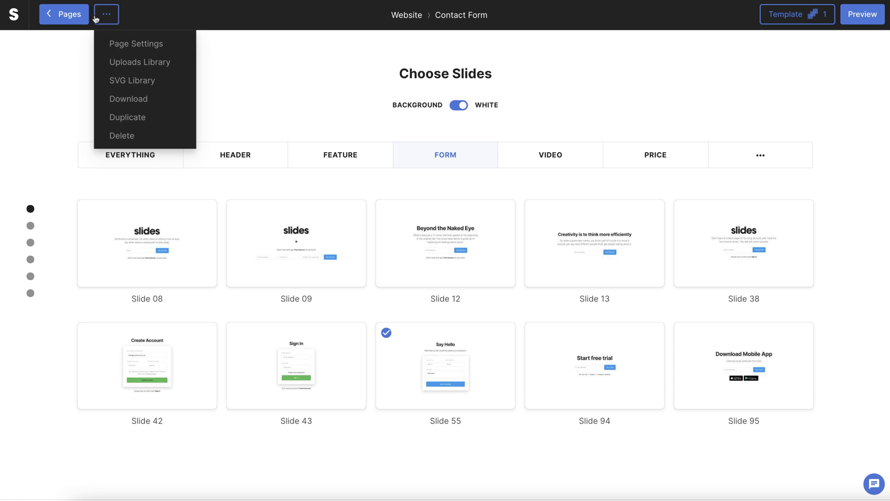
pyautogui.click(117, 100)
# Download the page as a zip and upload it to Static.app as a new website
pyautogui.click(440, 345)
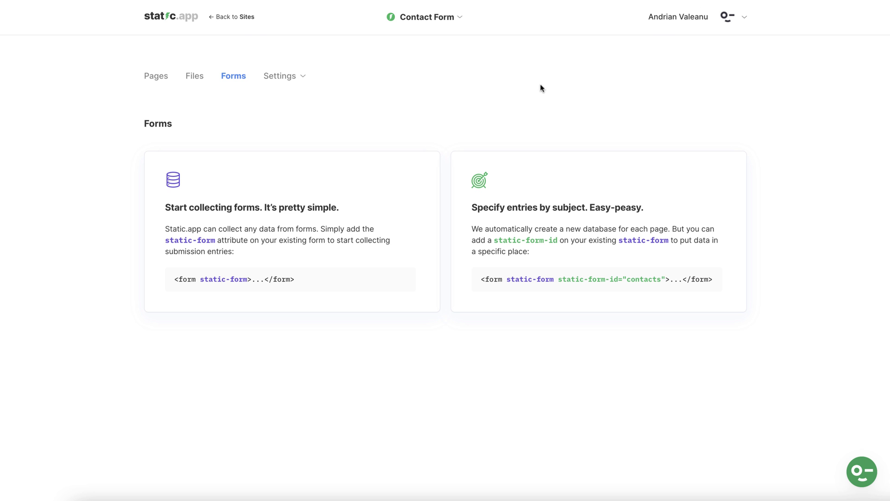
pyautogui.click(242, 17)
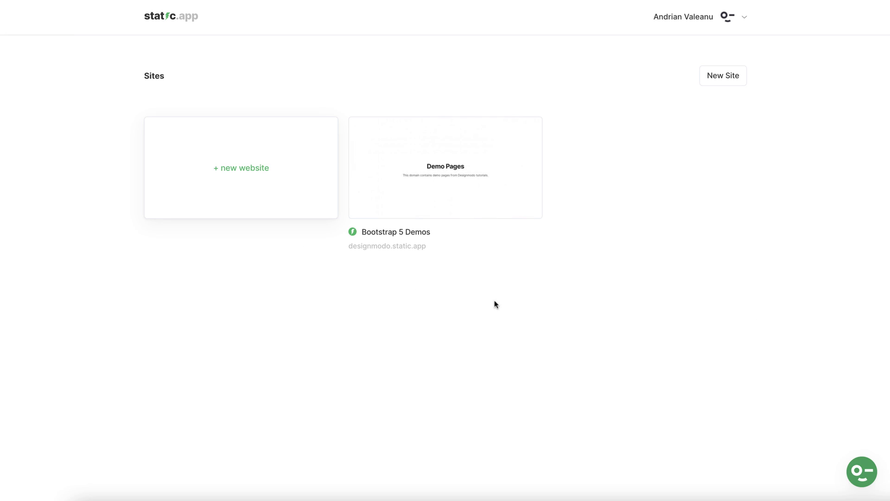
pyautogui.click(271, 177)
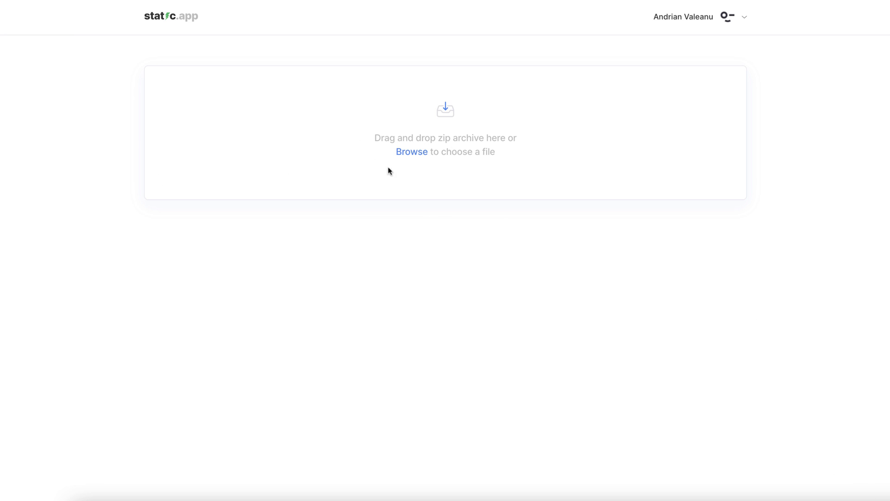
pyautogui.click(411, 155)
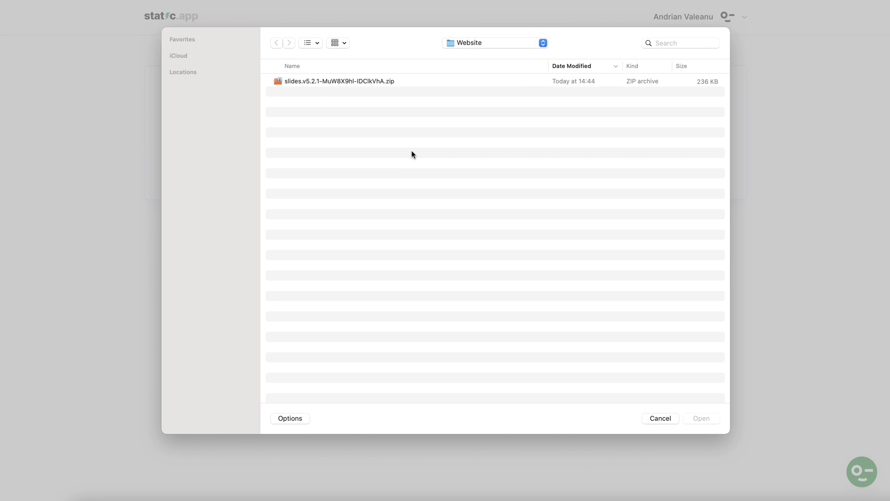
pyautogui.click(378, 83)
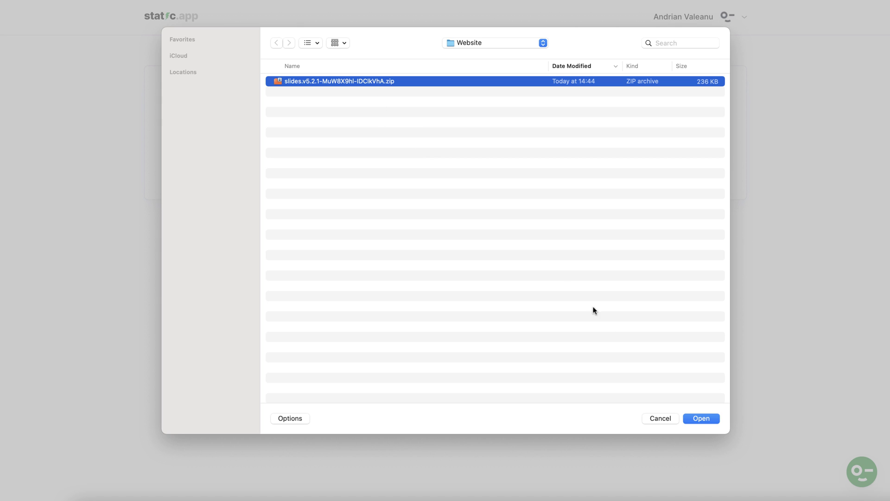
pyautogui.click(702, 417)
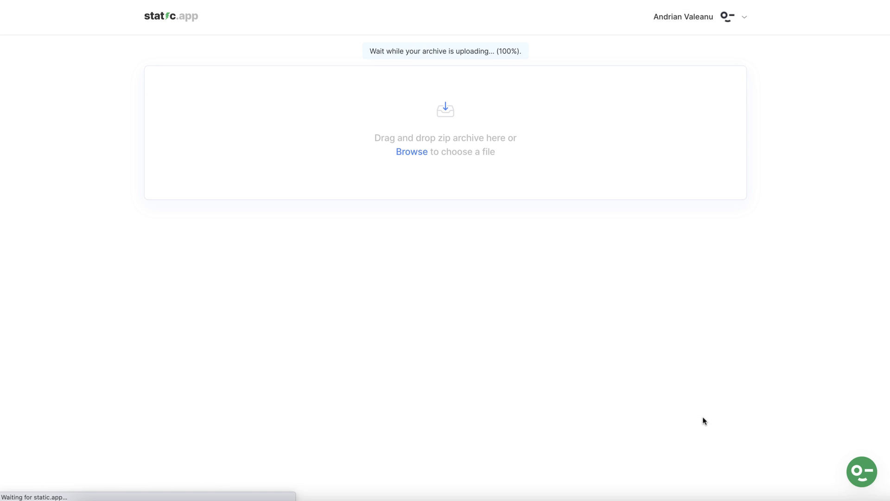
# Retitle the new site 'Contact Form' and save the change
pyautogui.moveTo(390, 169); pyautogui.dragTo(304, 169)
pyautogui.write('Contact Form')
pyautogui.click(334, 283)
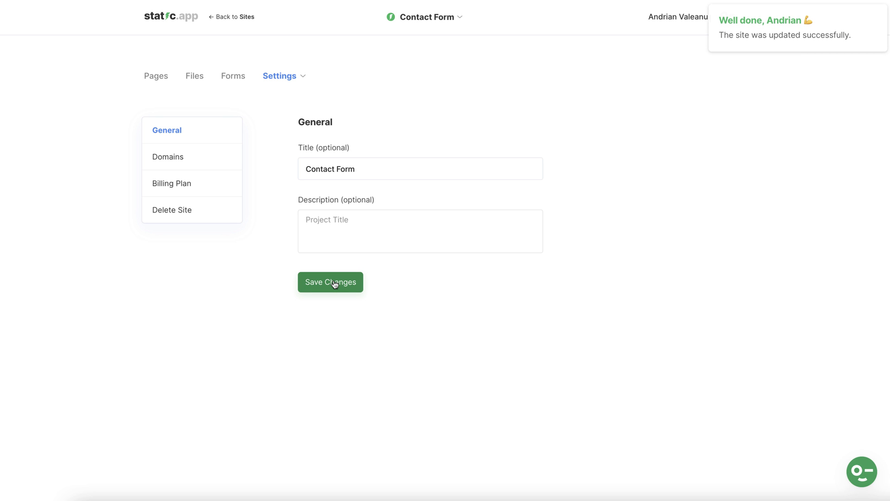
# Inspect the form tag on line 101 of the Contact Form site's index.html code
pyautogui.click(235, 17)
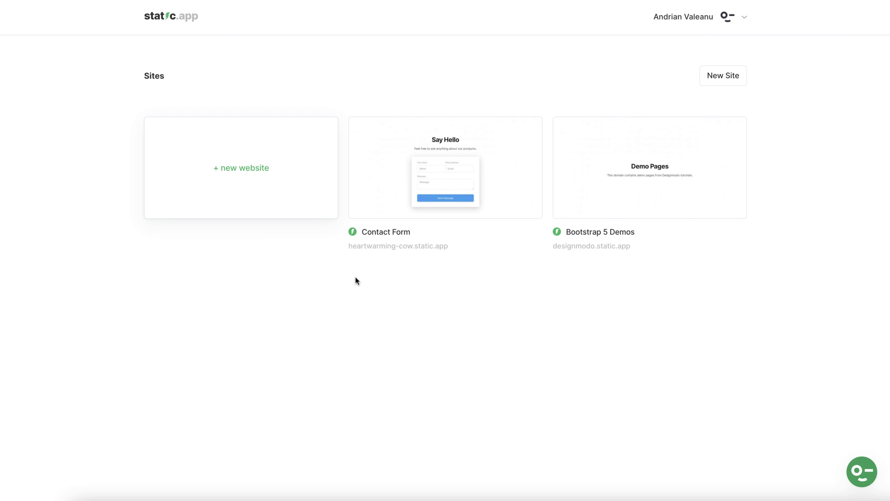
pyautogui.click(447, 176)
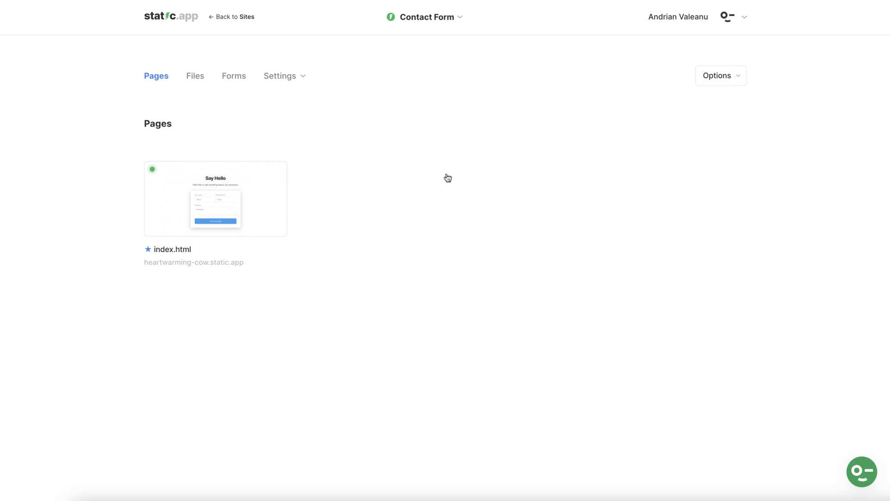
pyautogui.moveTo(248, 189)
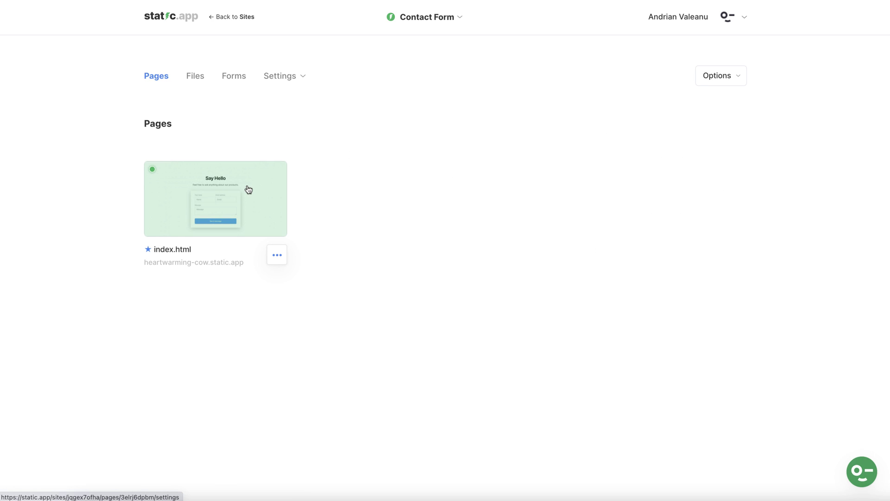
pyautogui.click(275, 255)
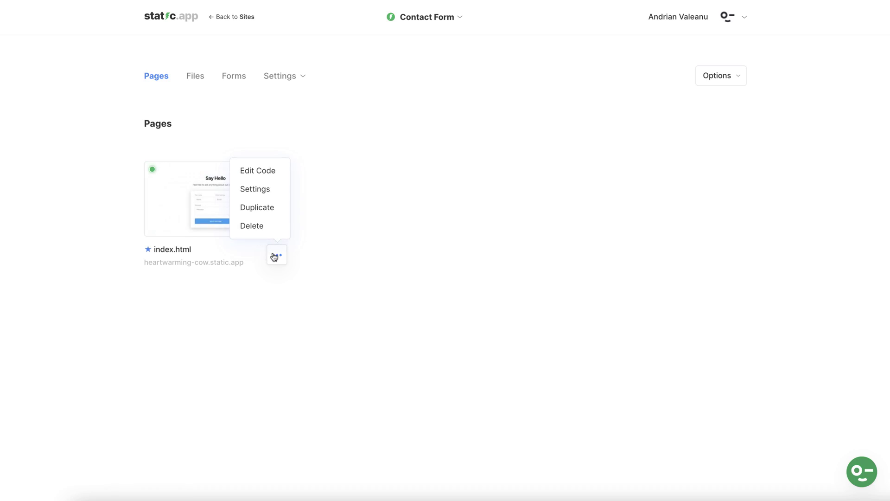
pyautogui.click(257, 169)
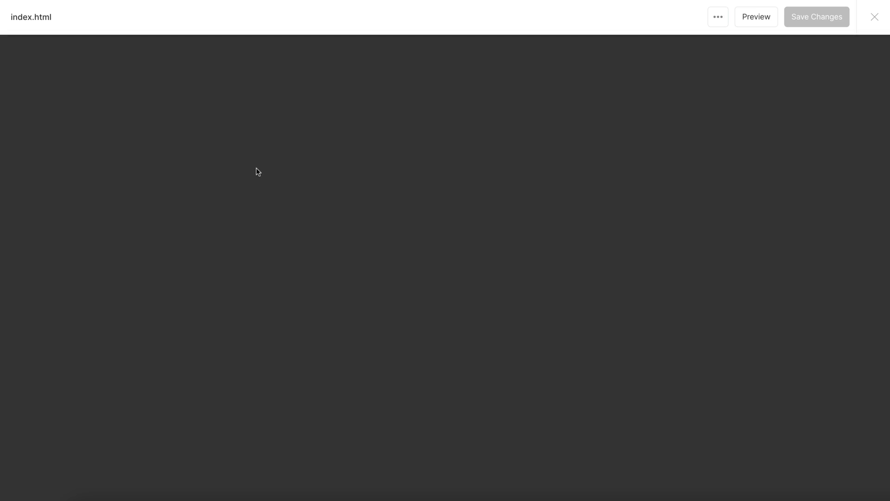
pyautogui.scroll(-20, 255, 169)
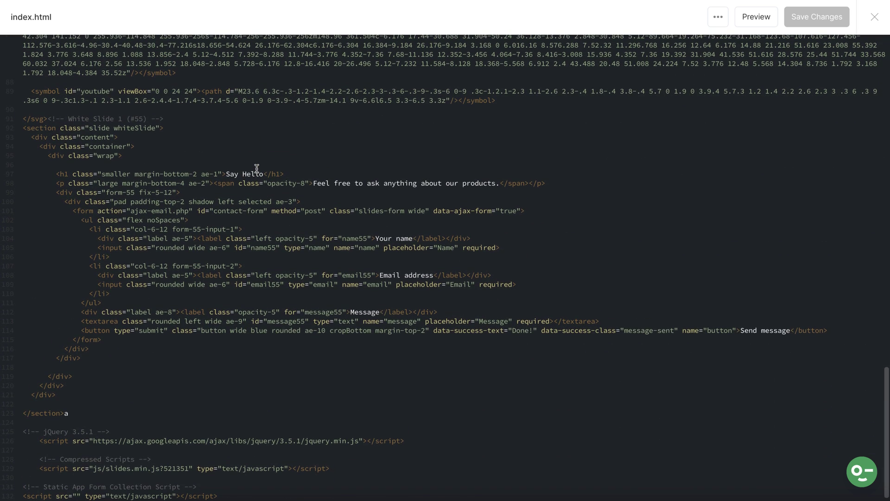
pyautogui.click(78, 212)
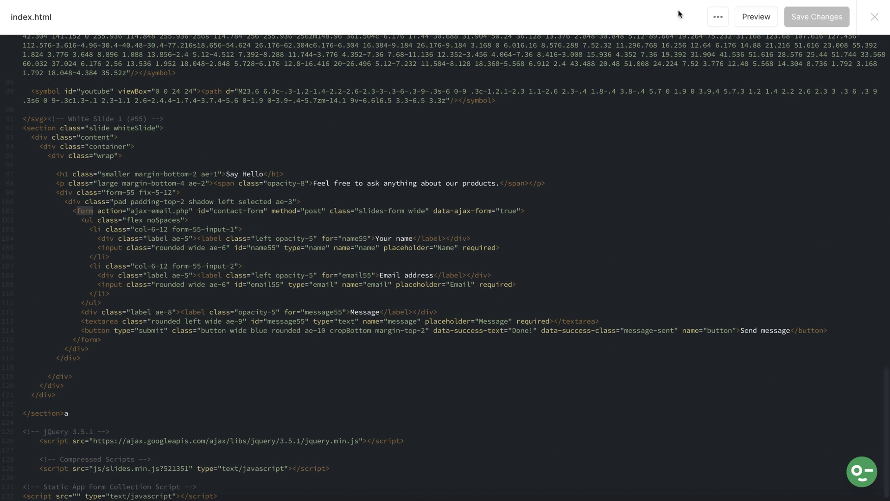
pyautogui.press('Escape')
# Copy the static-form static-form-id="contacts" attribute sample from the Forms page
pyautogui.click(235, 79)
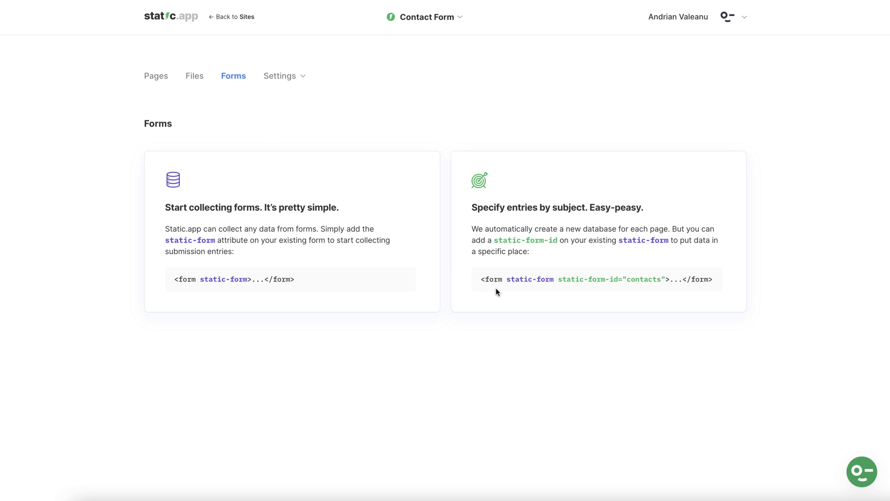
pyautogui.moveTo(506, 280); pyautogui.dragTo(665, 277)
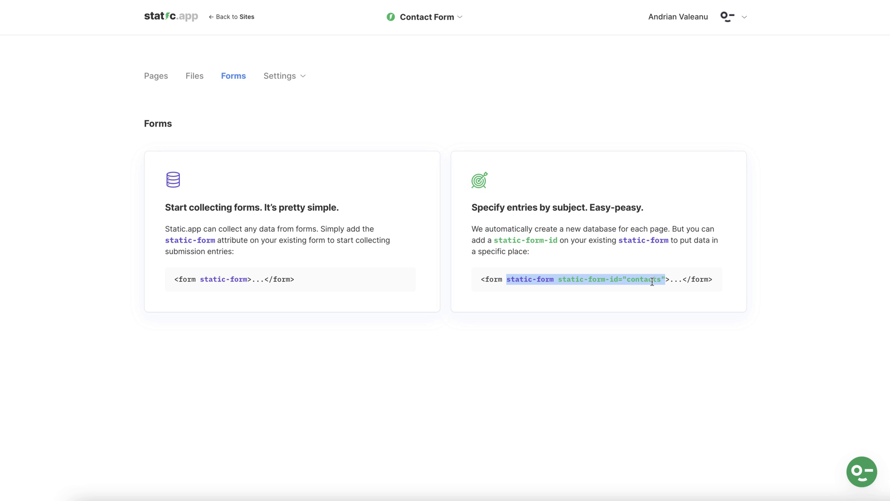
pyautogui.rightClick(645, 279)
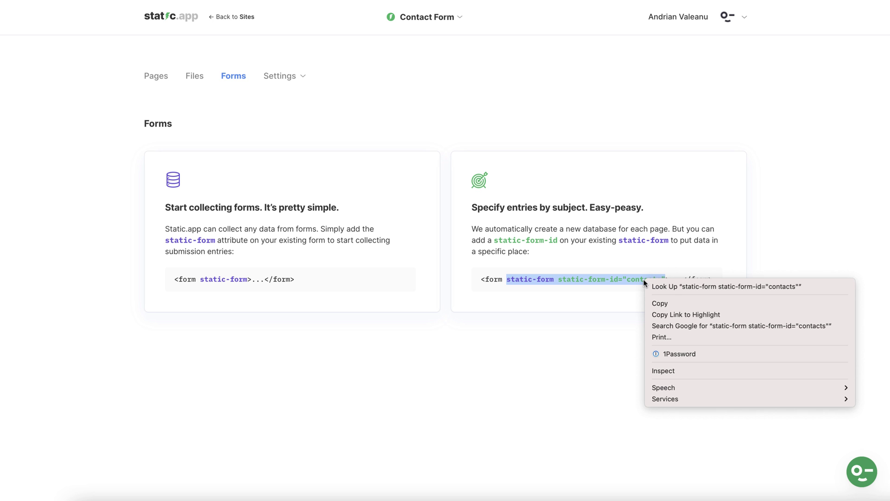
pyautogui.click(655, 304)
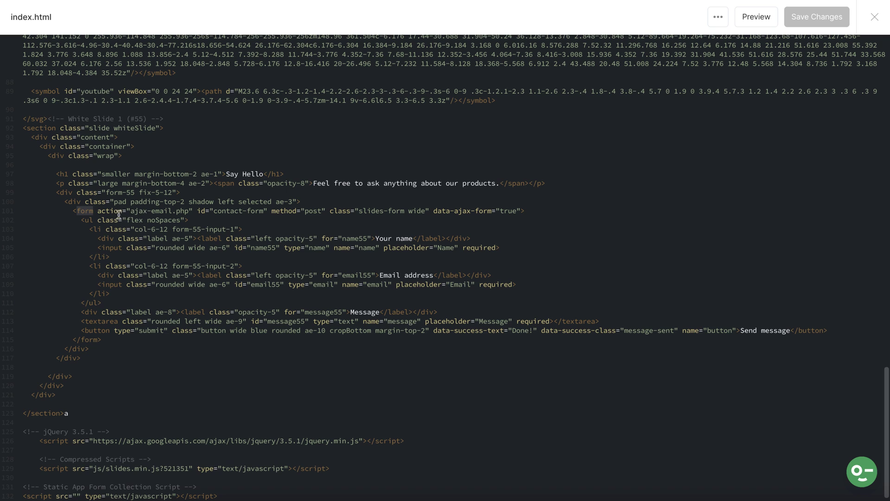
# Replace action="ajax-email.php" on line 101 with the copied static-form attributes and save index.html
pyautogui.moveTo(95, 212); pyautogui.dragTo(191, 212)
pyautogui.hotkey('ctrl', 'v')
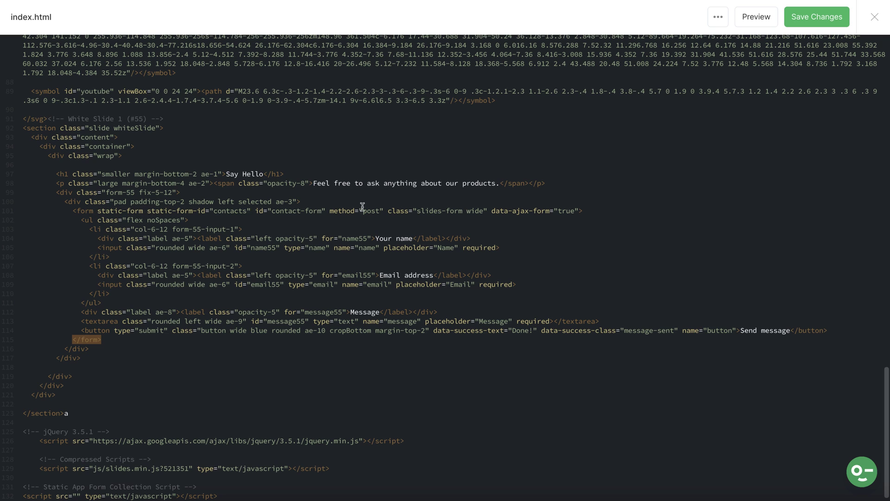
pyautogui.click(815, 16)
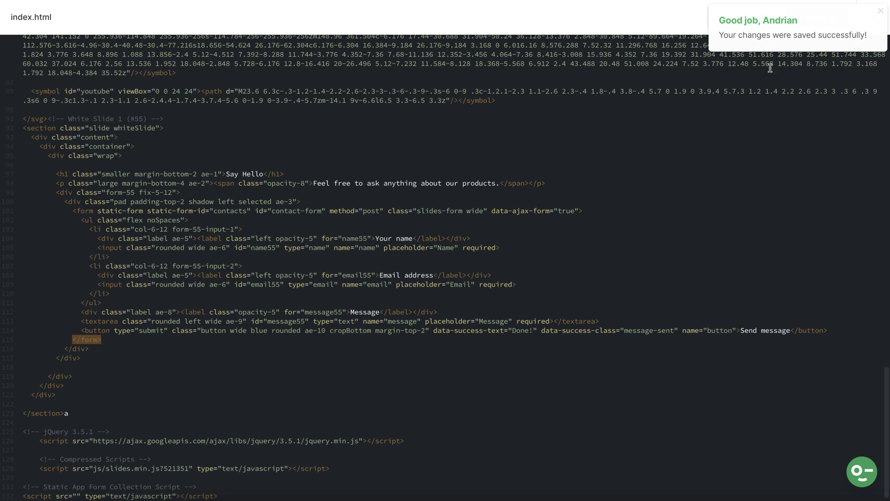
pyautogui.click(876, 18)
# Submit a test with a name, an email and the message 'Hey! We test the contact form for video!'
pyautogui.click(159, 77)
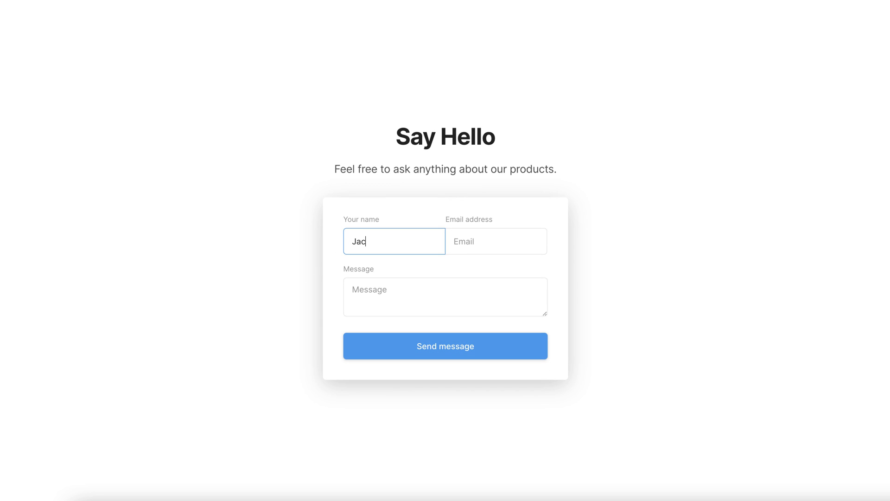
pyautogui.write('k')
pyautogui.press('Tab')
pyautogui.press('Tab')
pyautogui.write('Hey! We test the contact fo')
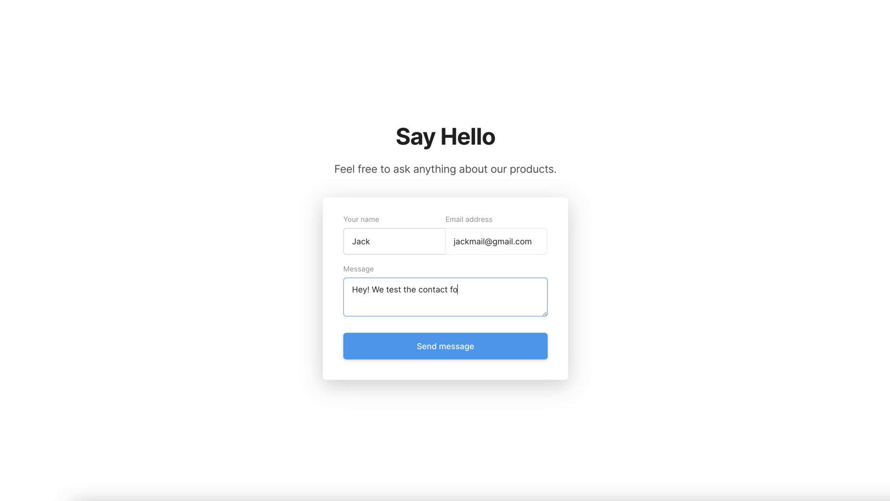
pyautogui.write('rm for video!')
pyautogui.click(437, 355)
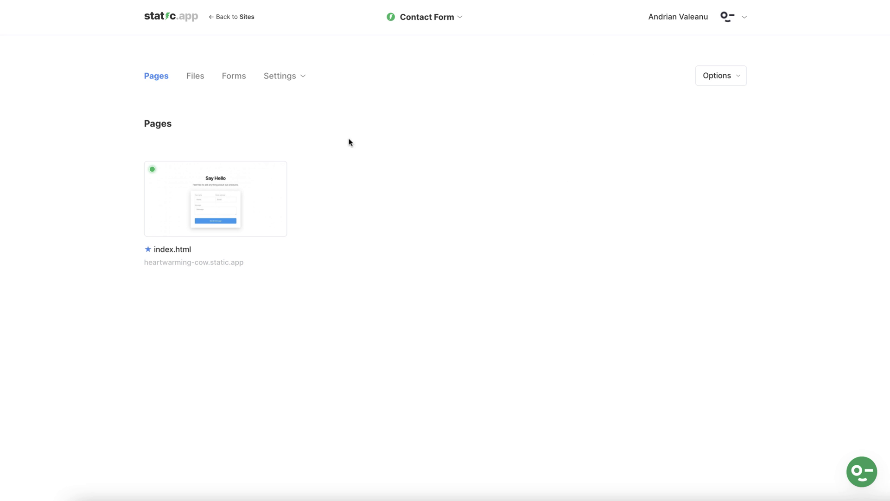
# Open the contacts form's entries from the site's Forms page
pyautogui.click(237, 79)
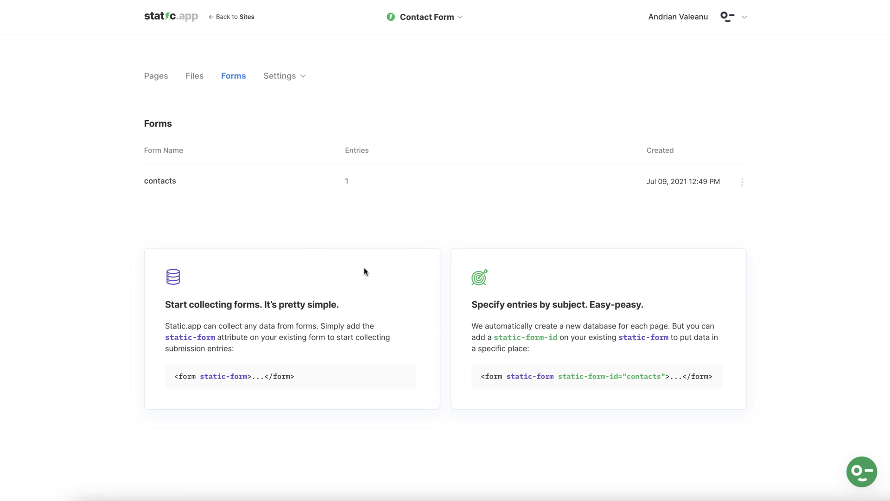
pyautogui.moveTo(627, 376); pyautogui.dragTo(660, 376)
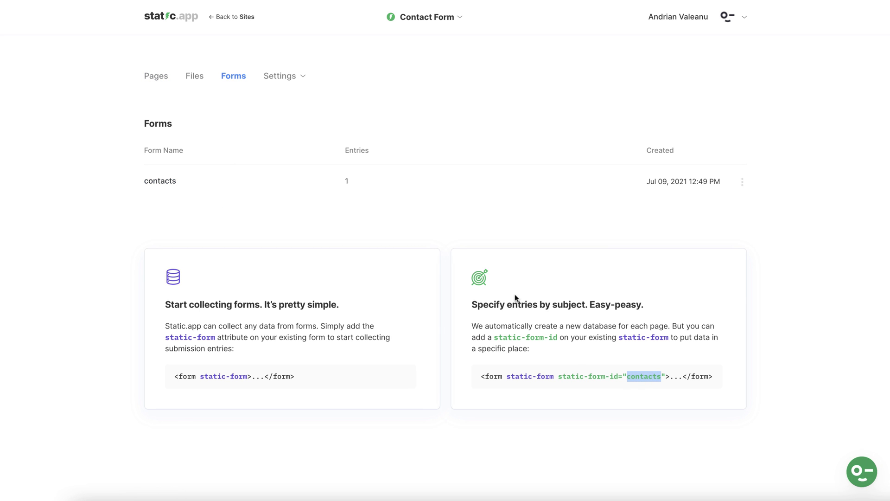
pyautogui.click(348, 181)
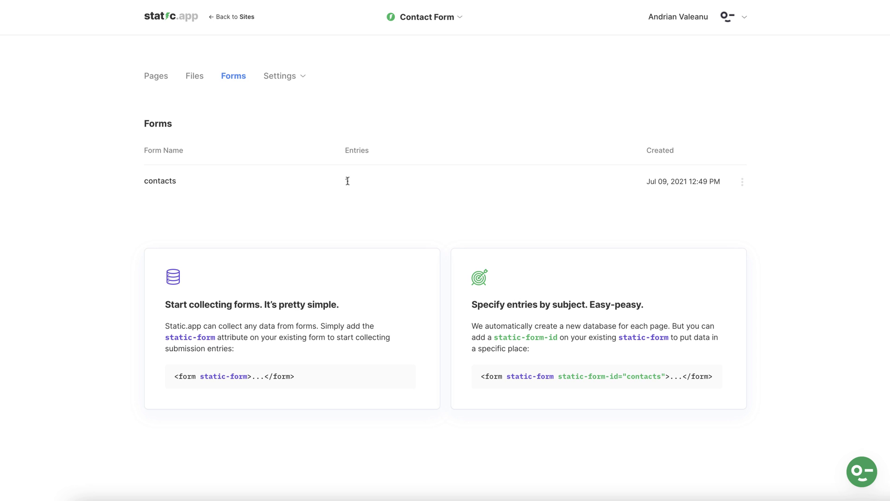
pyautogui.click(174, 186)
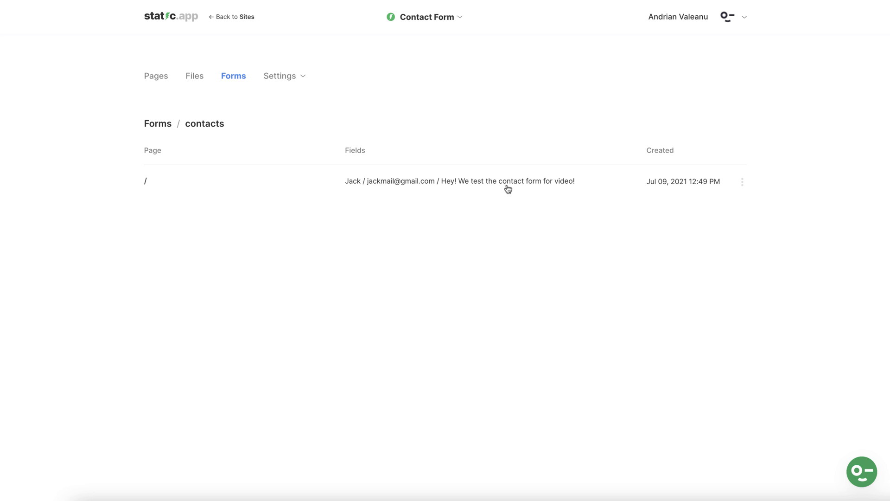
# View the test submission's full details, then close them
pyautogui.click(428, 185)
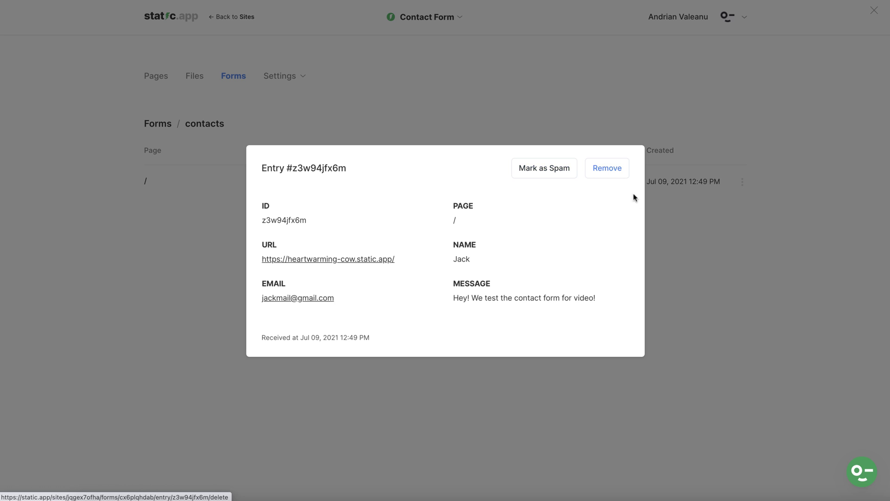
pyautogui.click(671, 225)
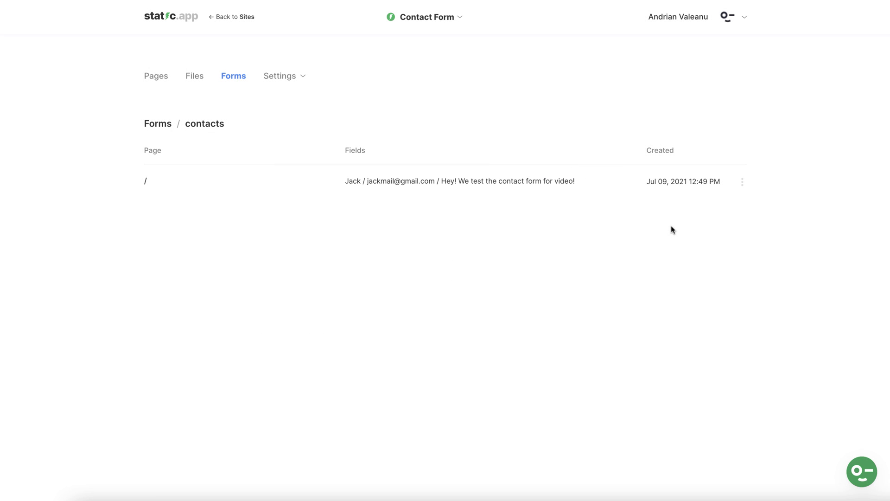